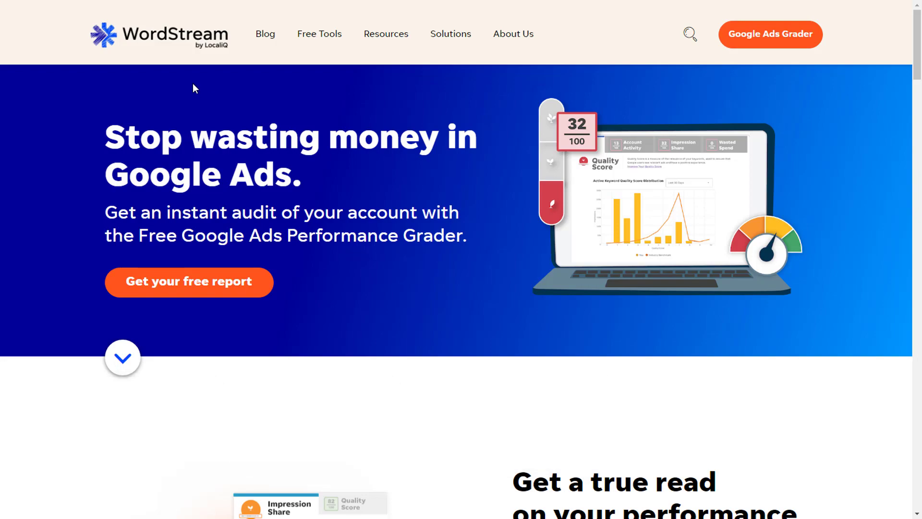
Reveal WordStream's Featured Tools menu under Free Tools in the top navigation.
{"action": "mouse_move", "coordinate": [315, 35]}
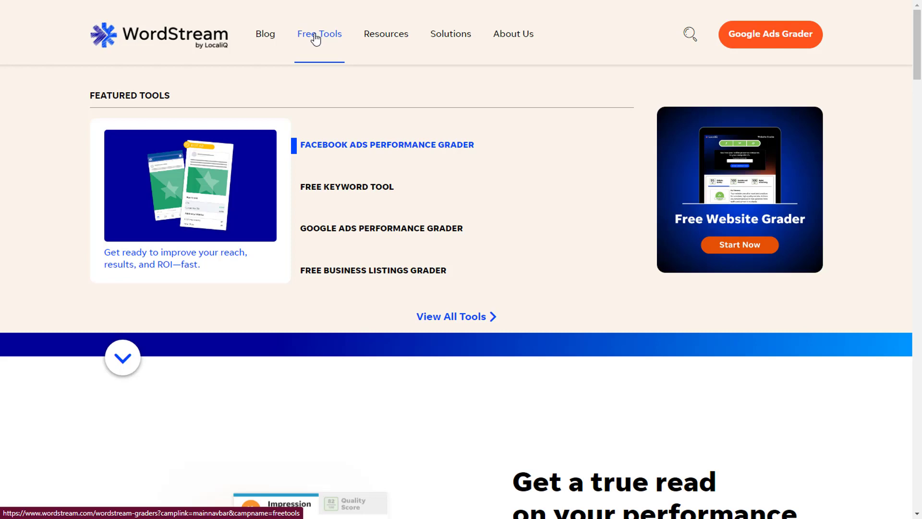
Search the Free Keyword Tool for keywords related to 'blog traffic'.
{"action": "left_click", "coordinate": [355, 189]}
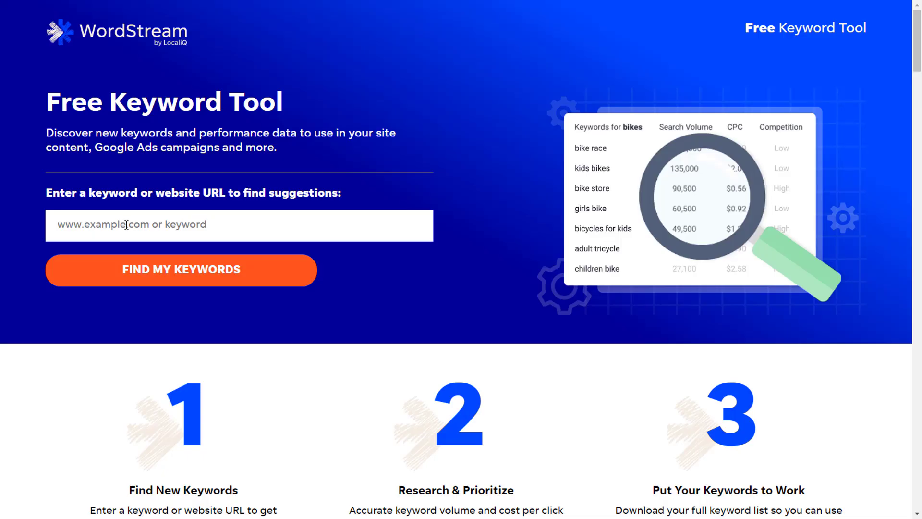
{"action": "left_click", "coordinate": [121, 229]}
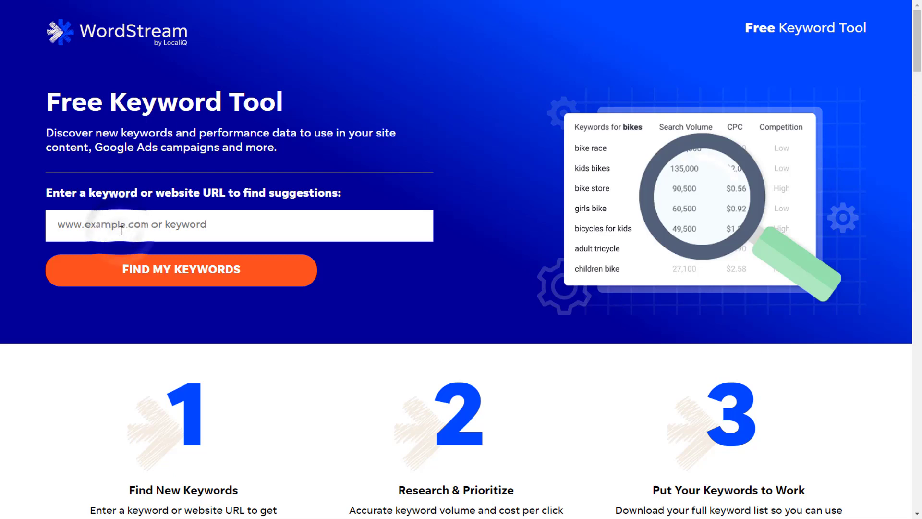
{"action": "type", "text": "blog traffic"}
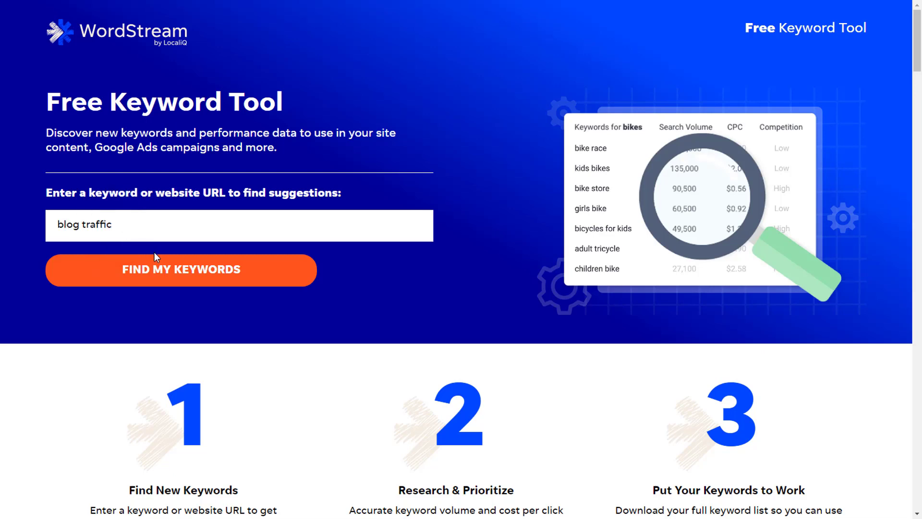
{"action": "left_click", "coordinate": [154, 272]}
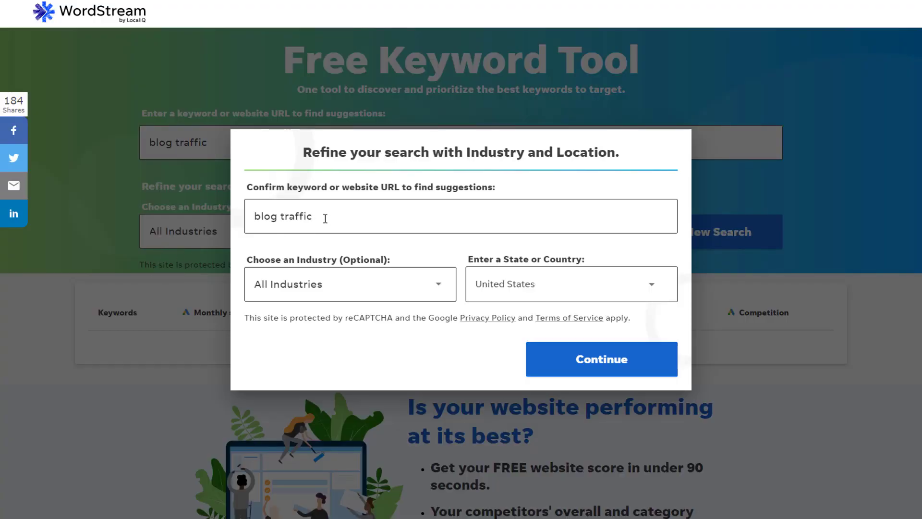
{"action": "left_click", "coordinate": [385, 287]}
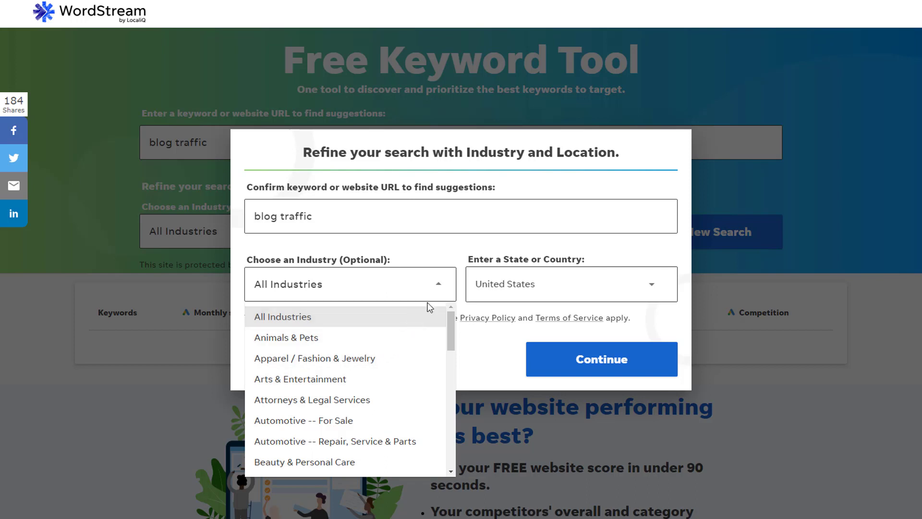
{"action": "left_click", "coordinate": [437, 286]}
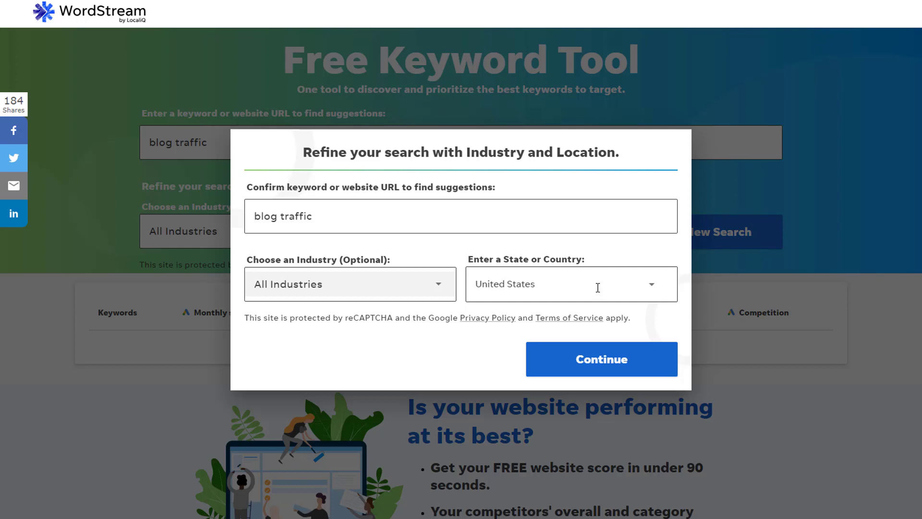
{"action": "left_click", "coordinate": [659, 287]}
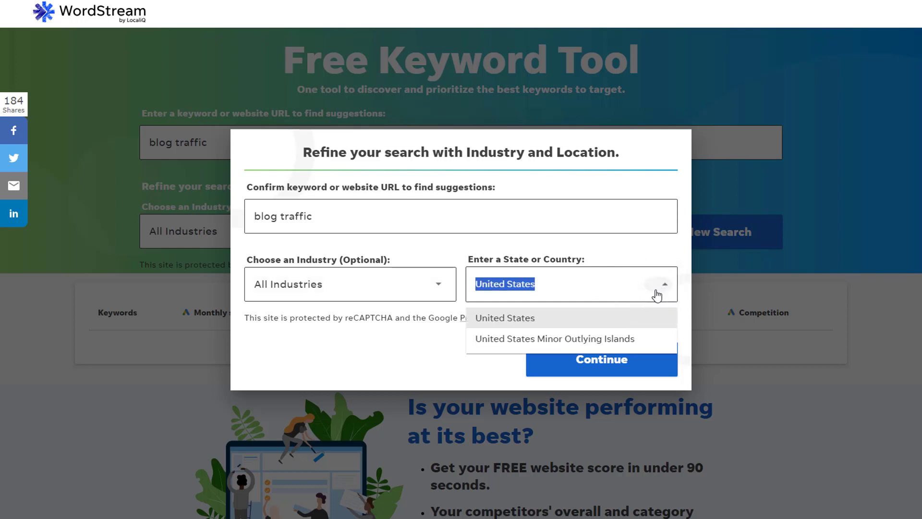
{"action": "left_click", "coordinate": [657, 287]}
Confirm All Industries and United States, then scroll through the 25 'blog traffic' keyword results.
{"action": "left_click", "coordinate": [622, 367]}
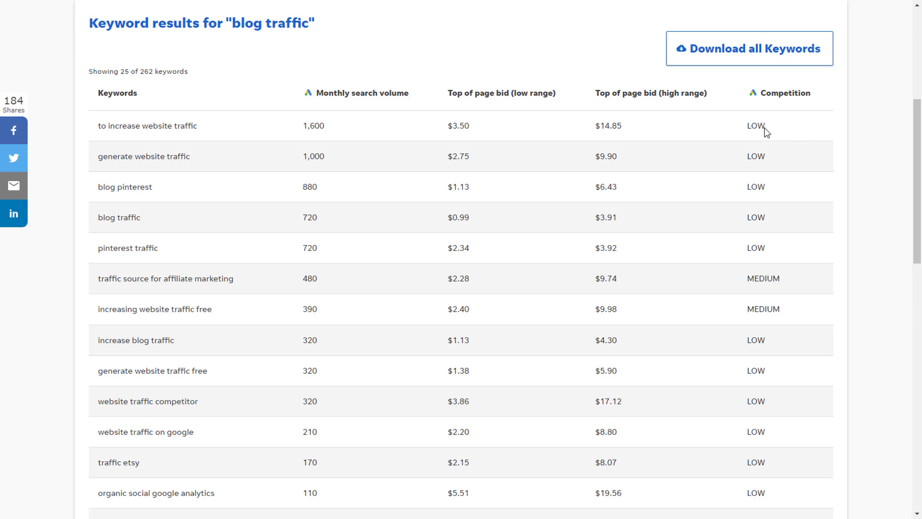
{"action": "scroll", "coordinate": [768, 164], "scroll_direction": "down", "scroll_amount": 1}
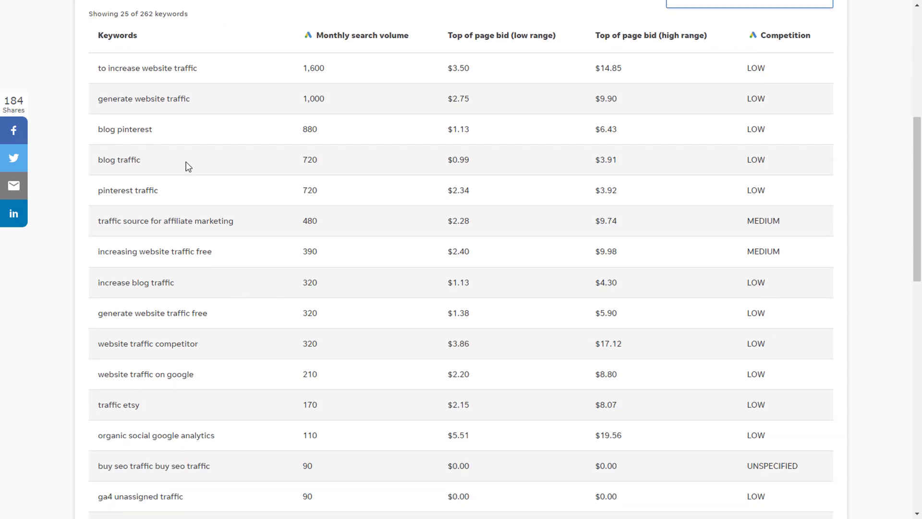
{"action": "scroll", "coordinate": [195, 193], "scroll_direction": "down", "scroll_amount": 3}
{"action": "scroll", "coordinate": [195, 192], "scroll_direction": "down", "scroll_amount": 10}
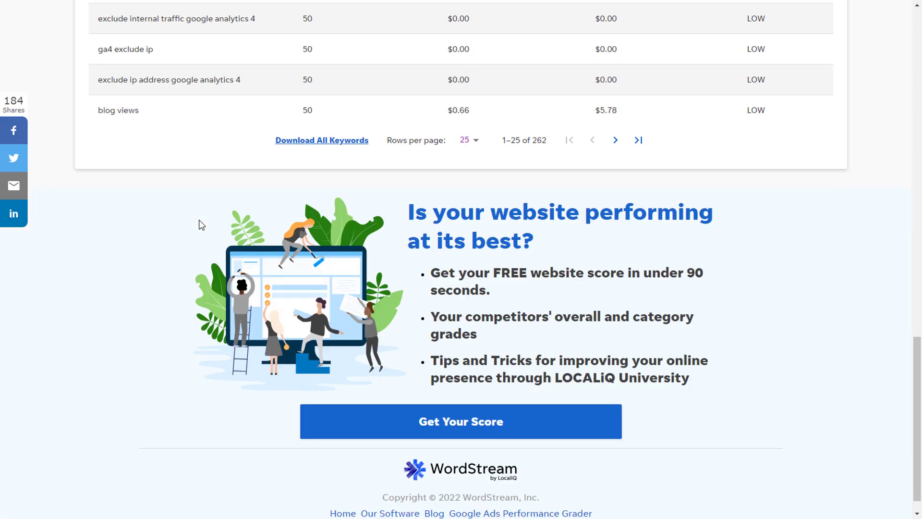
{"action": "scroll", "coordinate": [201, 225], "scroll_direction": "up", "scroll_amount": 6}
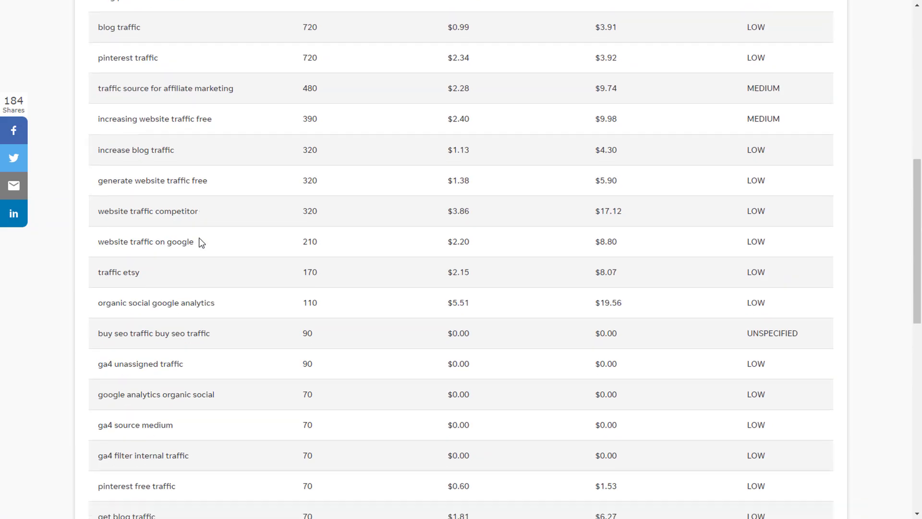
{"action": "scroll", "coordinate": [201, 243], "scroll_direction": "down", "scroll_amount": 2}
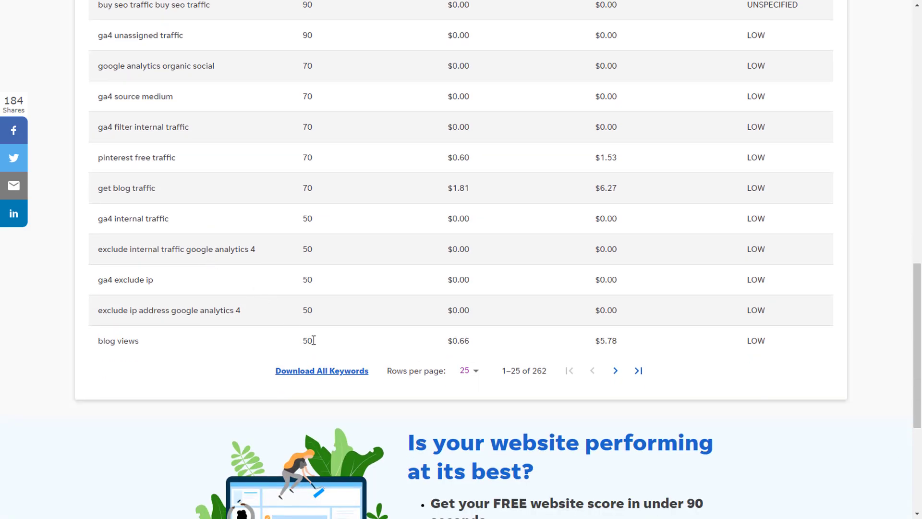
{"action": "scroll", "coordinate": [288, 360], "scroll_direction": "up", "scroll_amount": 12}
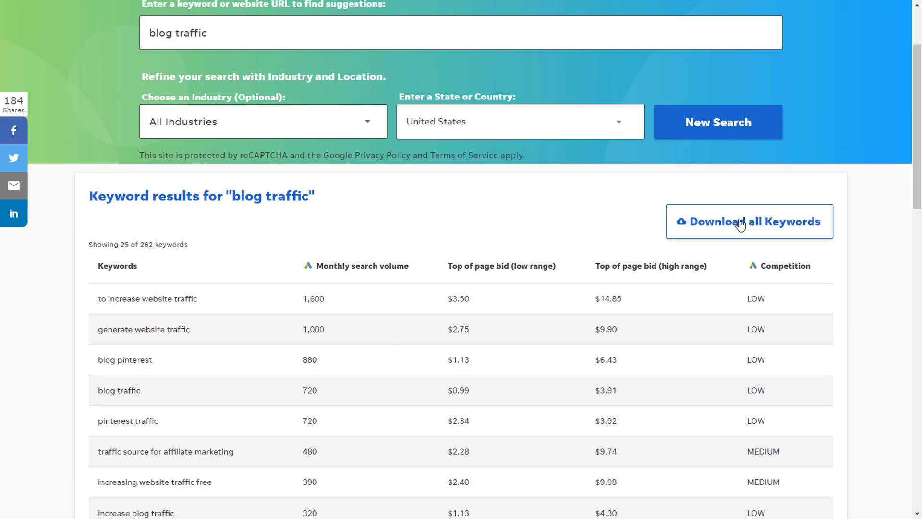
Request all 'blog traffic' keywords by e-mail, marking the research as for My Business.
{"action": "left_click", "coordinate": [740, 224]}
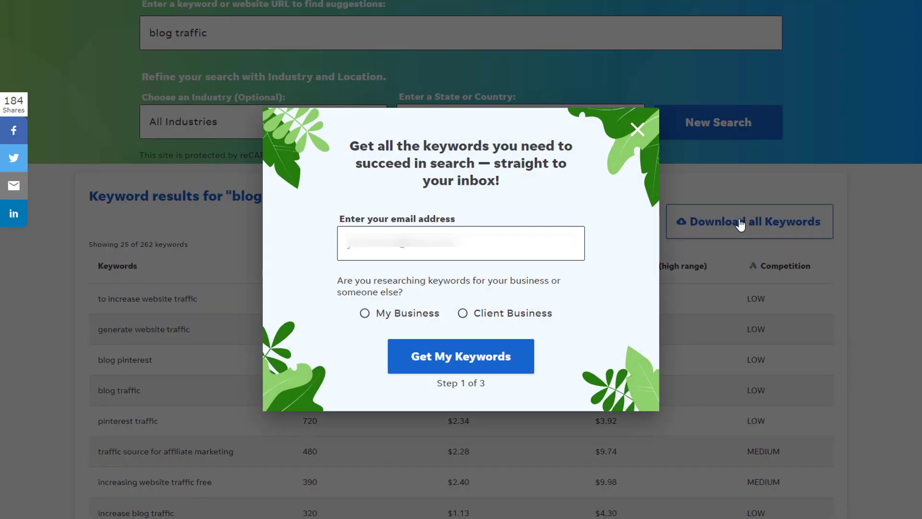
{"action": "left_click", "coordinate": [432, 255]}
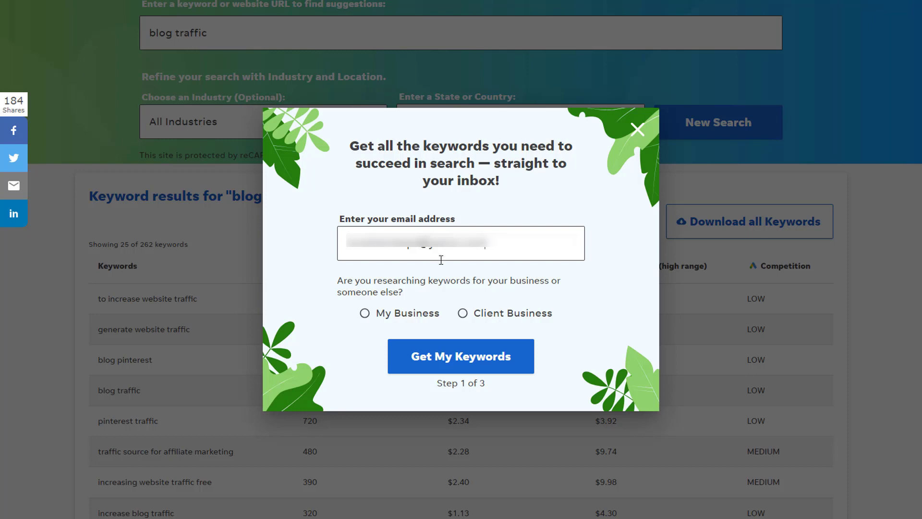
{"action": "left_click", "coordinate": [365, 314]}
{"action": "left_click", "coordinate": [460, 356]}
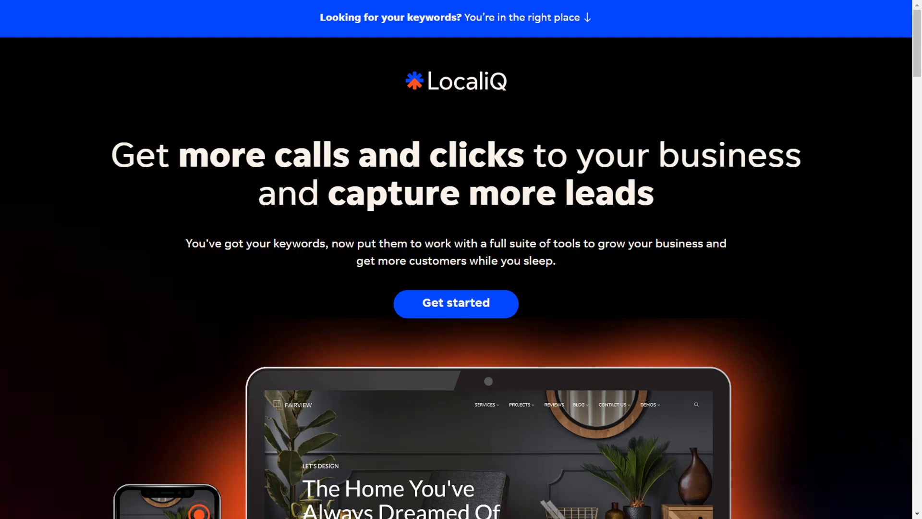
Download the keyword list as a CSV from the bottom of the LocaliQ page.
{"action": "left_click_drag", "start_coordinate": [917, 49], "coordinate": [920, 174]}
{"action": "scroll", "coordinate": [861, 41], "scroll_direction": "down", "scroll_amount": 20}
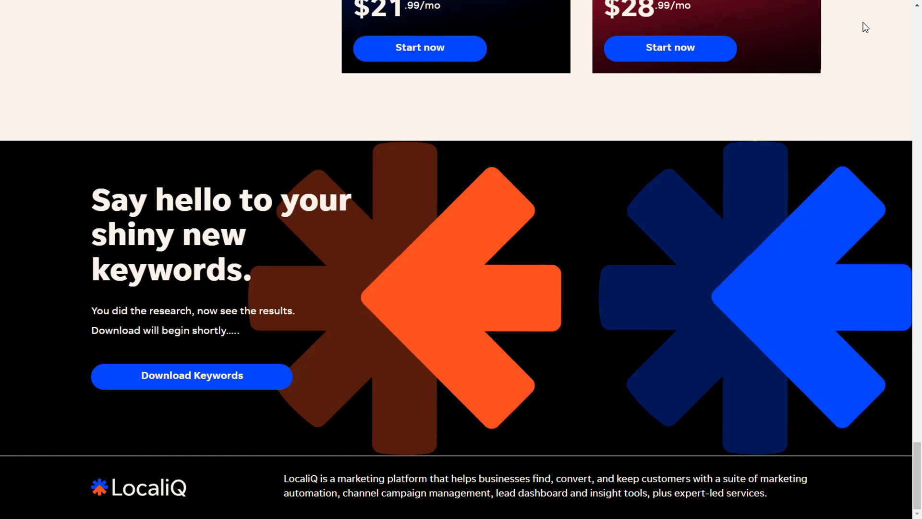
{"action": "left_click", "coordinate": [162, 376]}
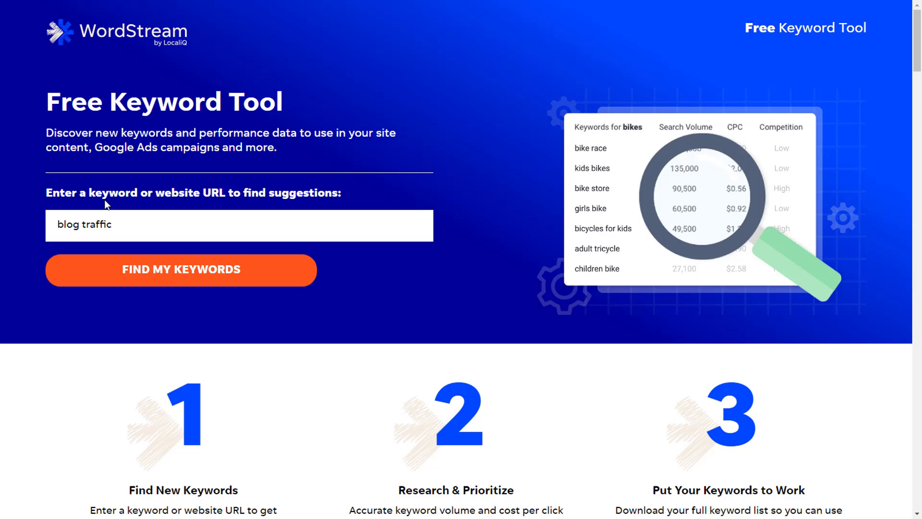
Replace 'blog traffic' with the website 'wpbeginner.com' and confirm the search settings.
{"action": "left_click_drag", "start_coordinate": [120, 226], "coordinate": [49, 227]}
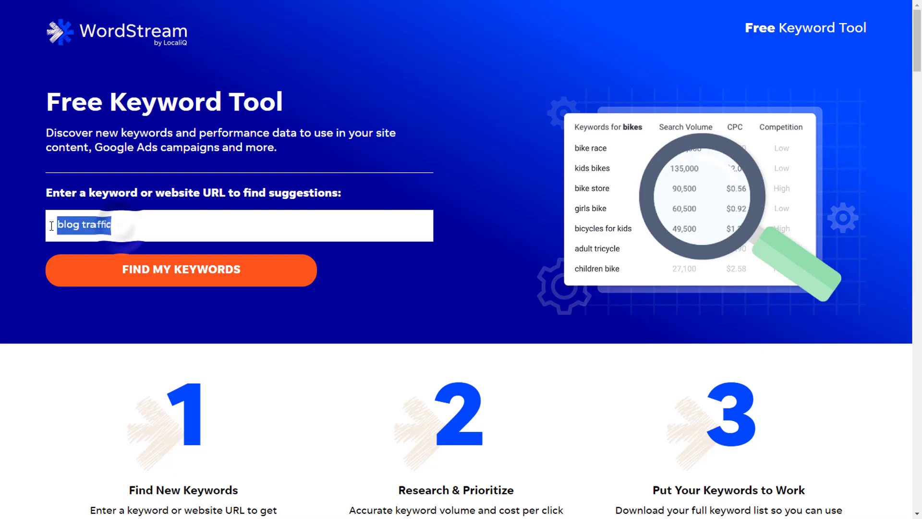
{"action": "type", "text": "wpbe"}
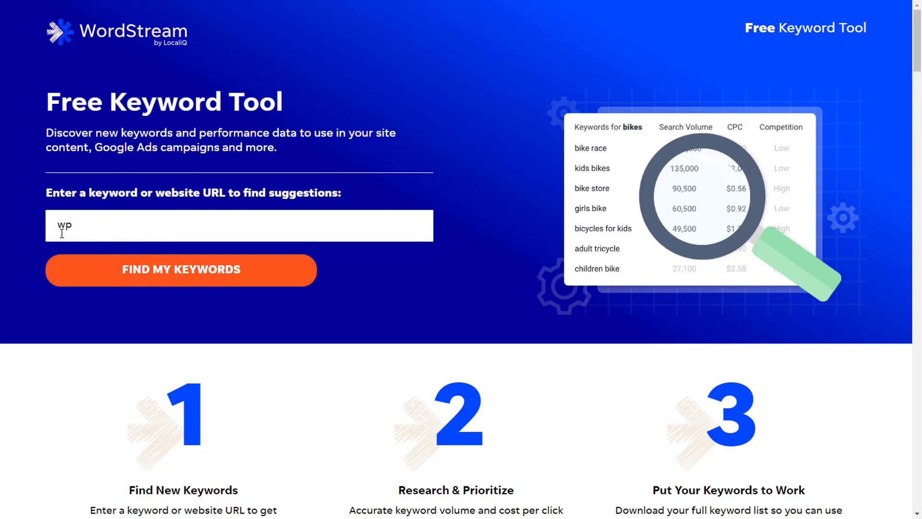
{"action": "type", "text": "ginner.com"}
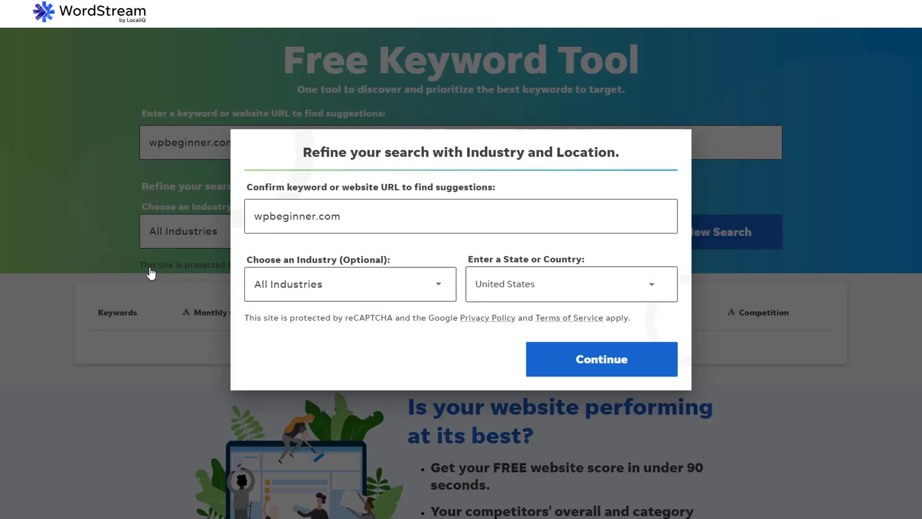
{"action": "left_click", "coordinate": [606, 362]}
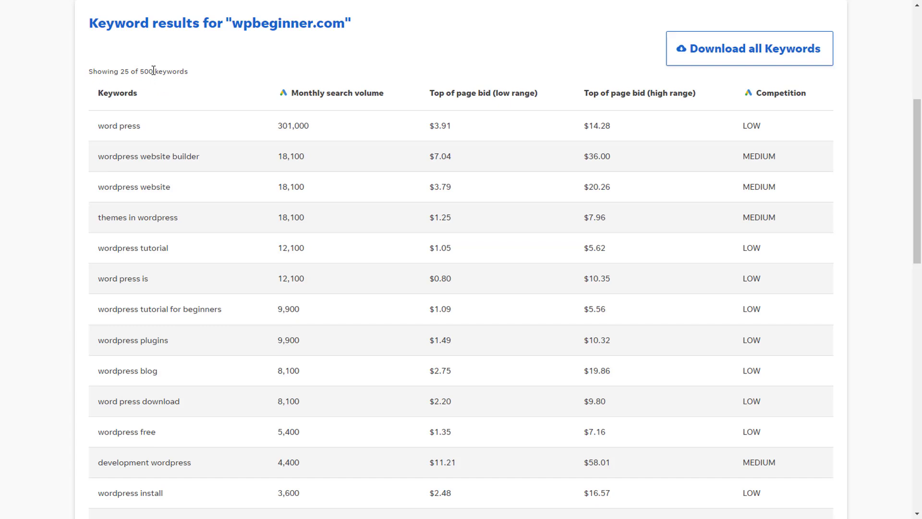
{"action": "scroll", "coordinate": [158, 289], "scroll_direction": "up", "scroll_amount": 2}
{"action": "scroll", "coordinate": [158, 290], "scroll_direction": "down", "scroll_amount": 5}
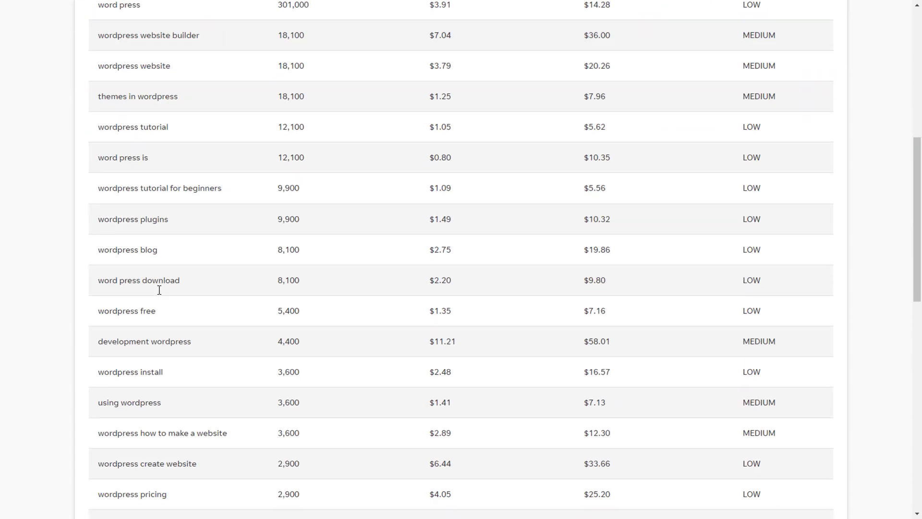
{"action": "scroll", "coordinate": [159, 289], "scroll_direction": "up", "scroll_amount": 6}
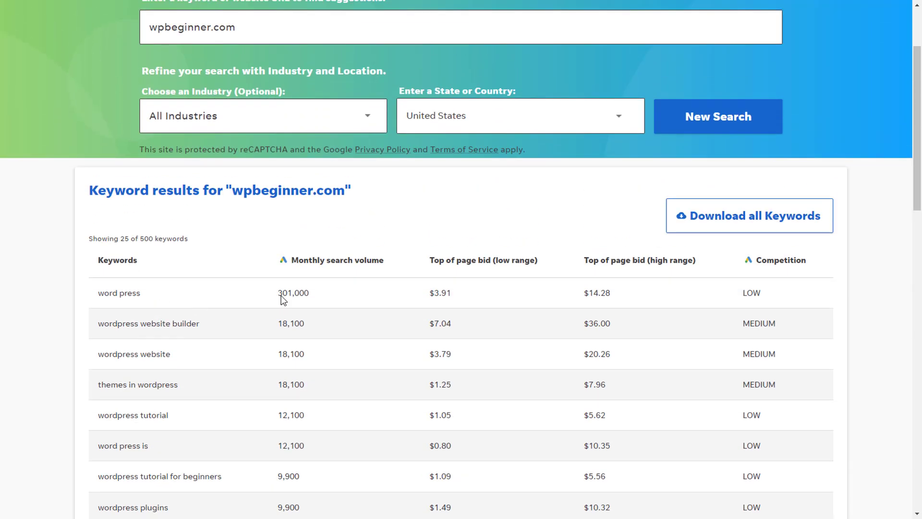
{"action": "mouse_move", "coordinate": [274, 30]}
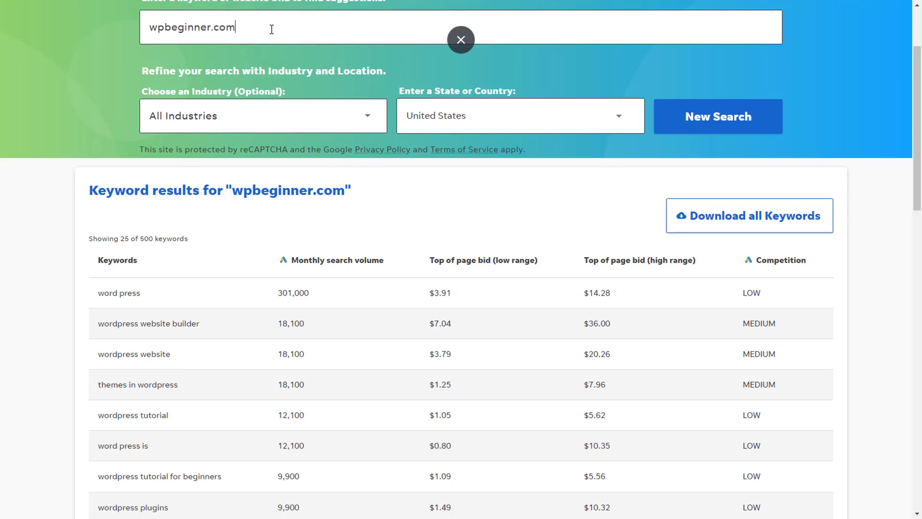
{"action": "scroll", "coordinate": [271, 30], "scroll_direction": "up", "scroll_amount": 2}
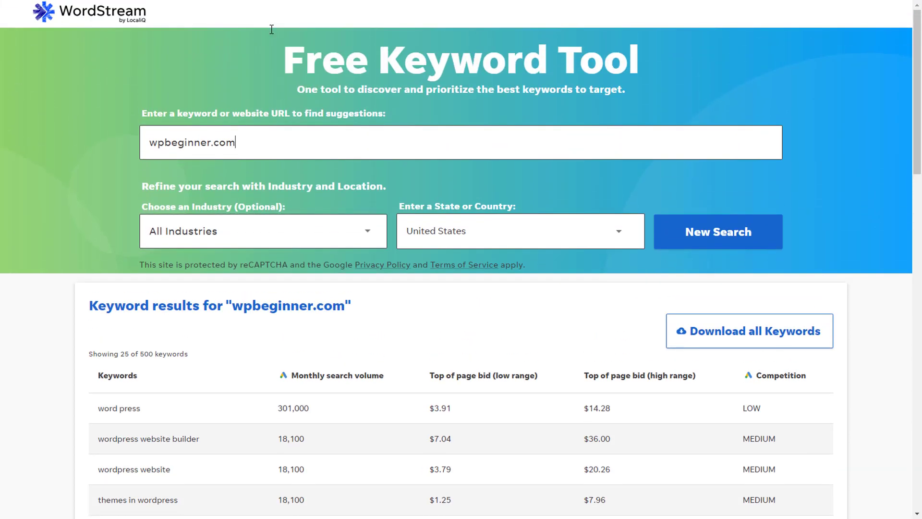